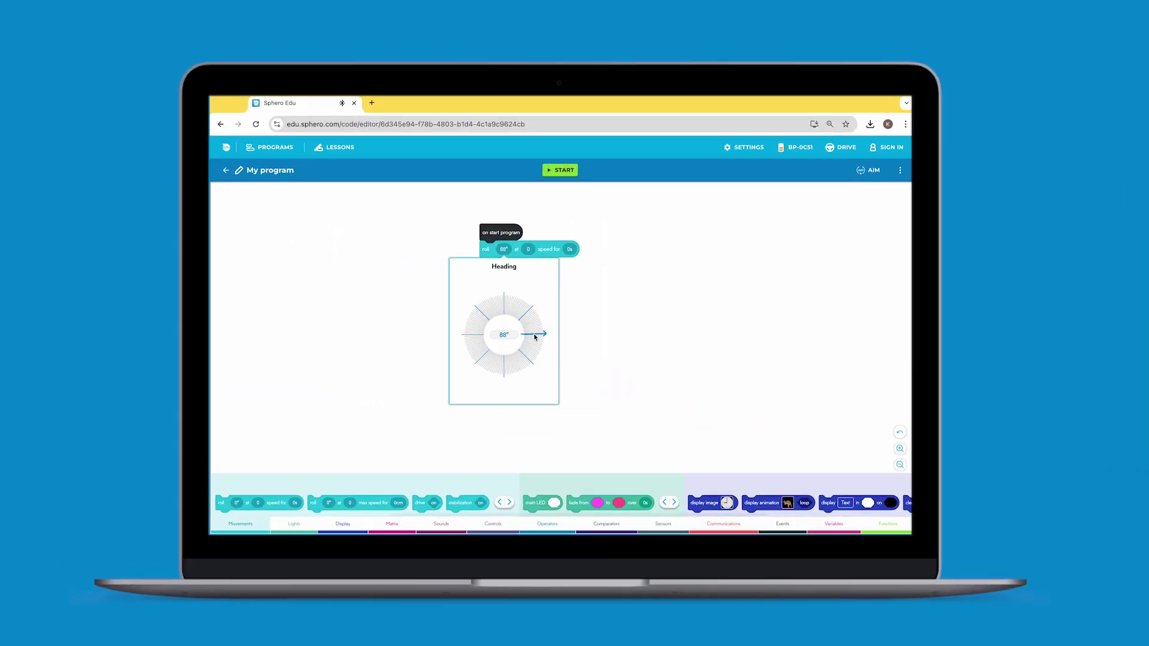
Step: Set the web roll block to heading 90°, speed 55 and duration 5 seconds
left_click_drag(534, 337, 536, 335)
left_click(527, 249)
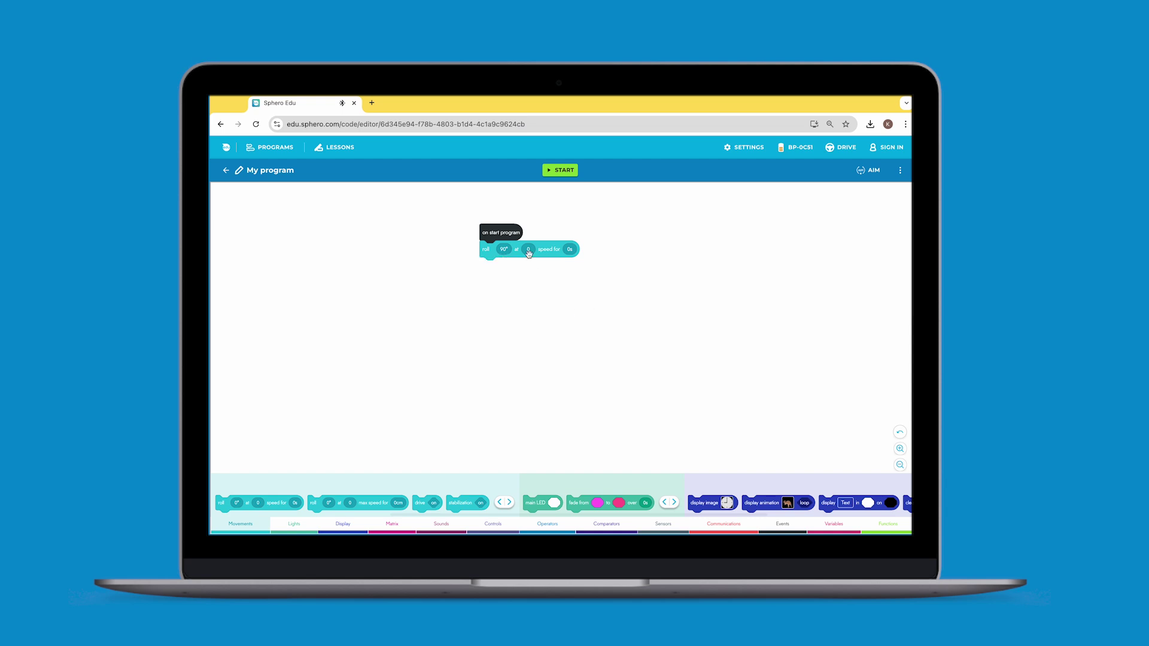
left_click_drag(530, 376, 531, 357)
left_click(569, 248)
left_click(685, 306)
Step: Attach a delay block from Controls beneath the roll block and open its duration
left_click(492, 524)
left_click_drag(232, 503, 514, 268)
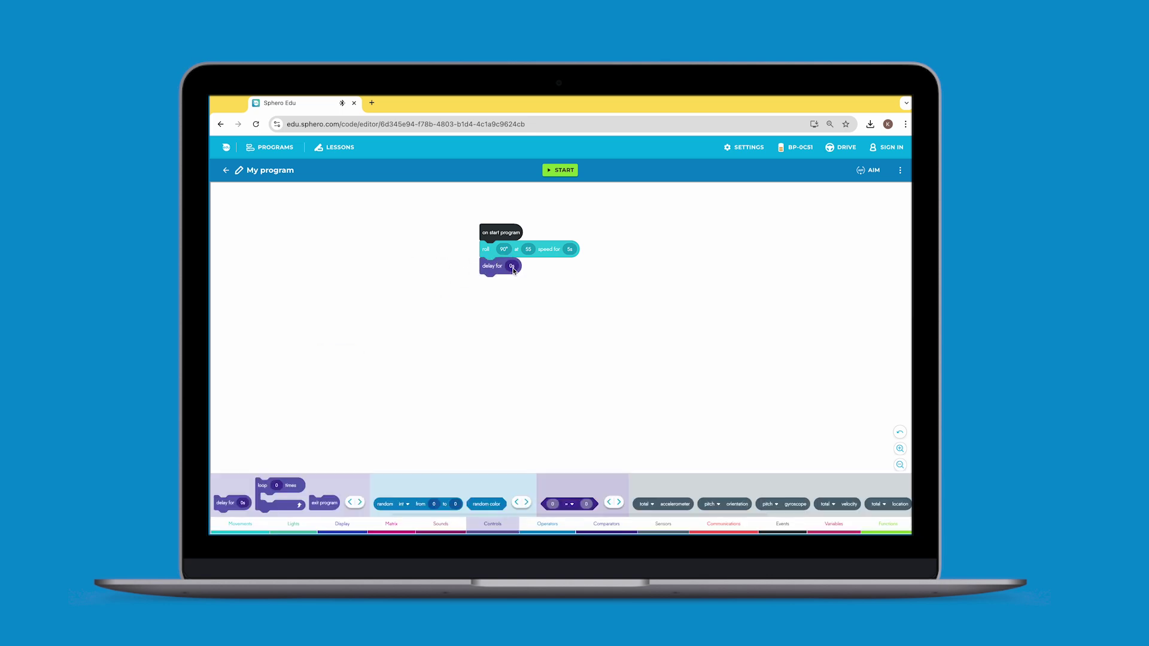
left_click(512, 266)
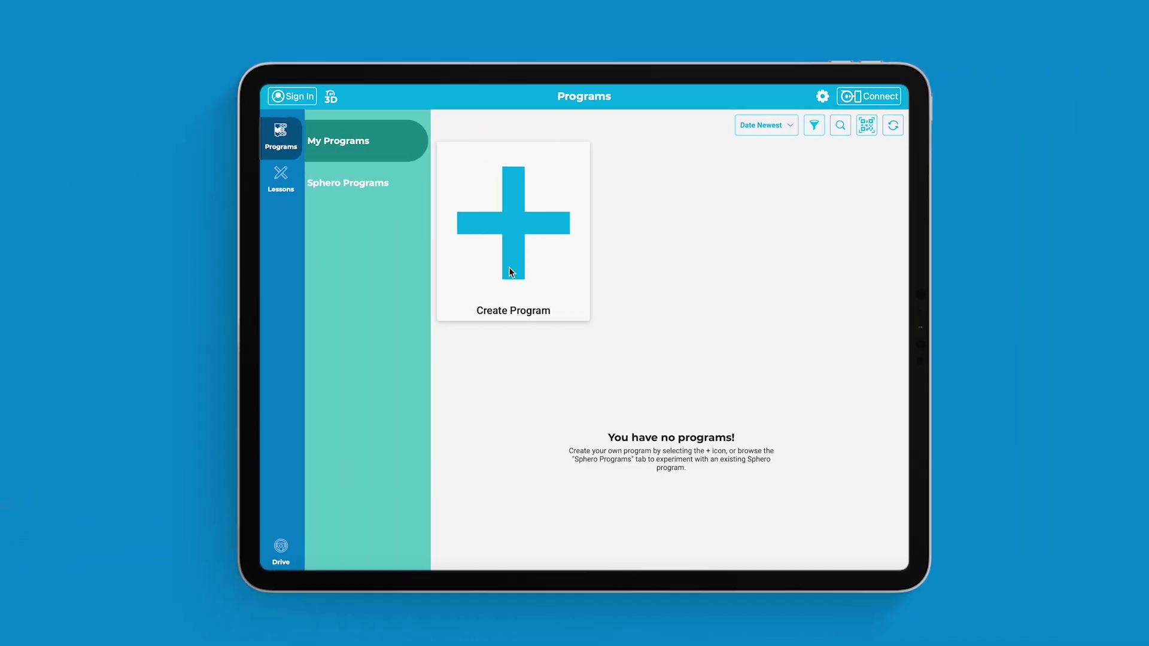
Step: On the iPad, create a Blocks program named 'My program' for Sphero BOLT+
left_click(509, 267)
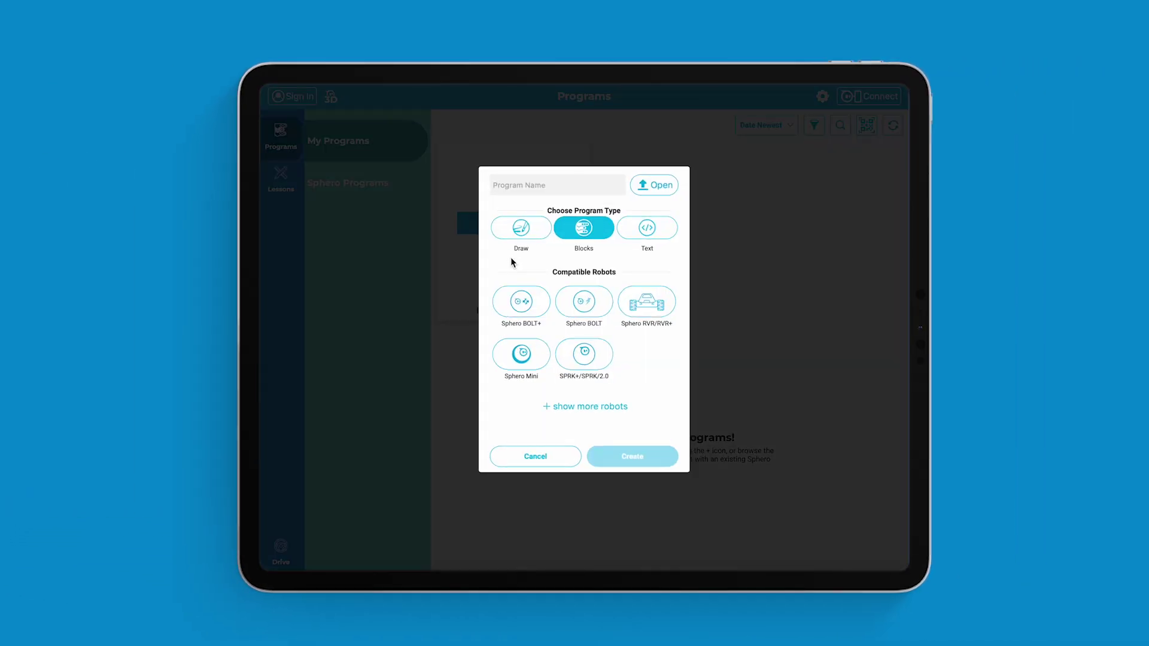
left_click(528, 185)
type("My program")
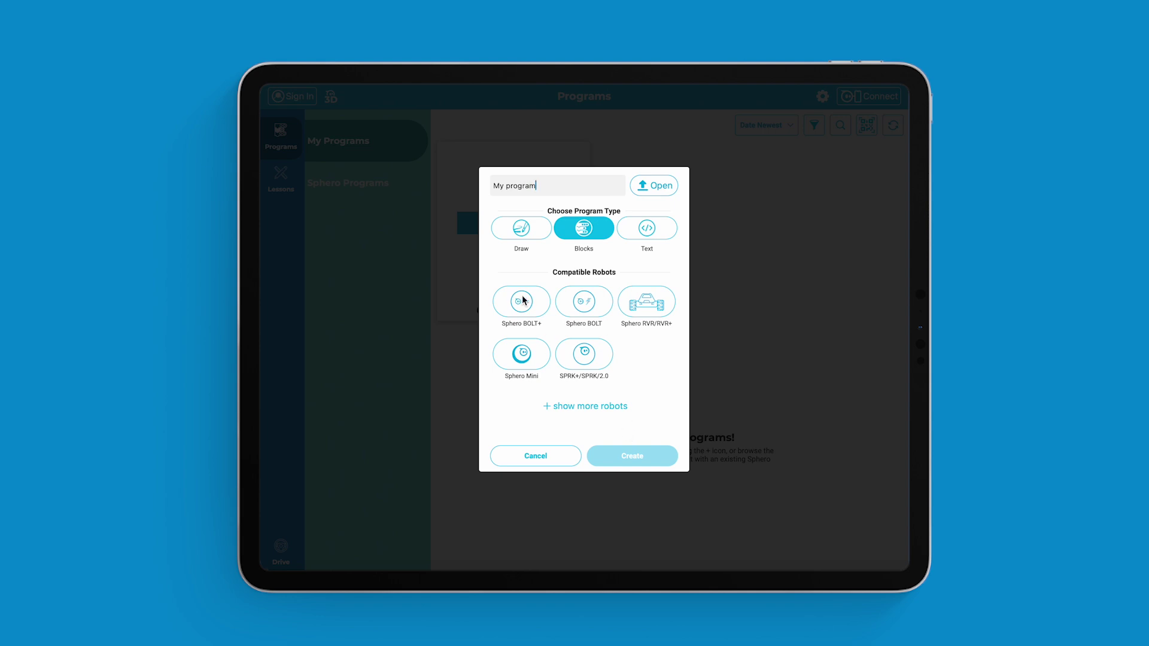
left_click(522, 301)
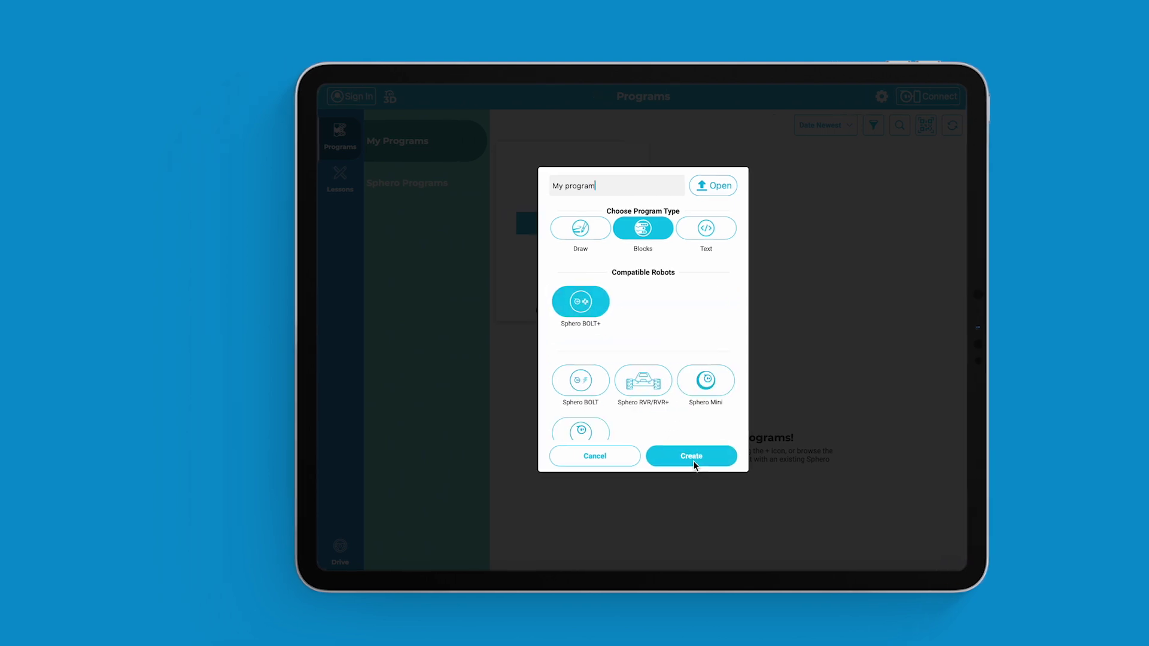
left_click(695, 463)
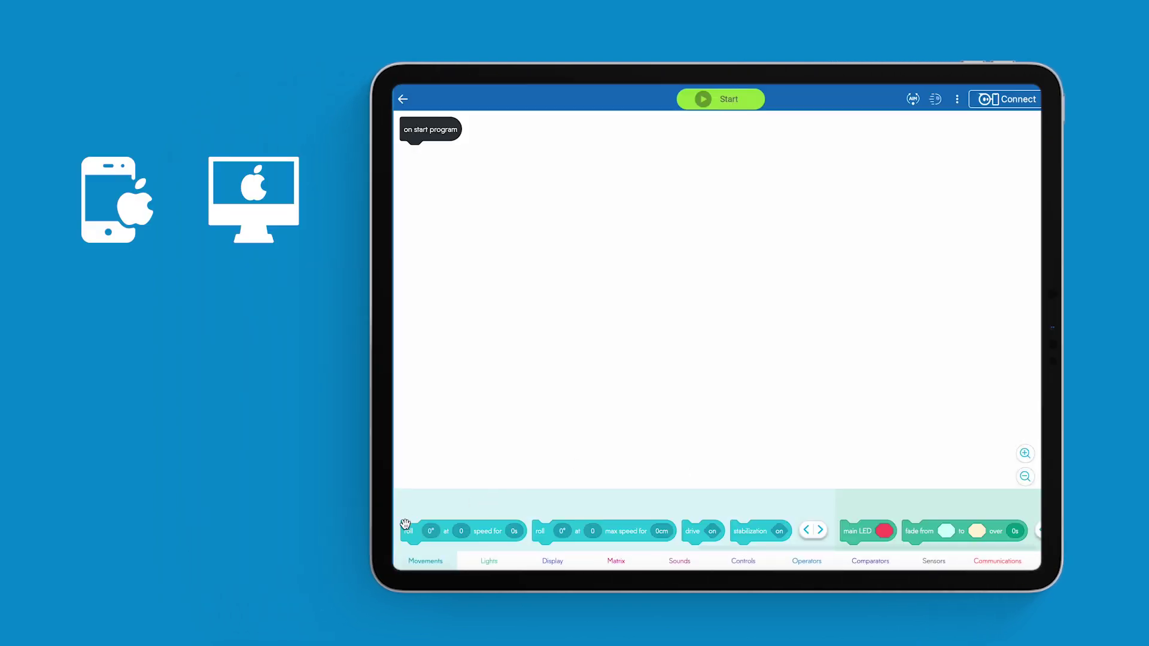
Step: Add a roll block under on start with heading 90°, speed 72, for 5 seconds
left_click_drag(408, 531, 409, 153)
left_click(431, 153)
left_click_drag(473, 220, 526, 277)
left_click(605, 313)
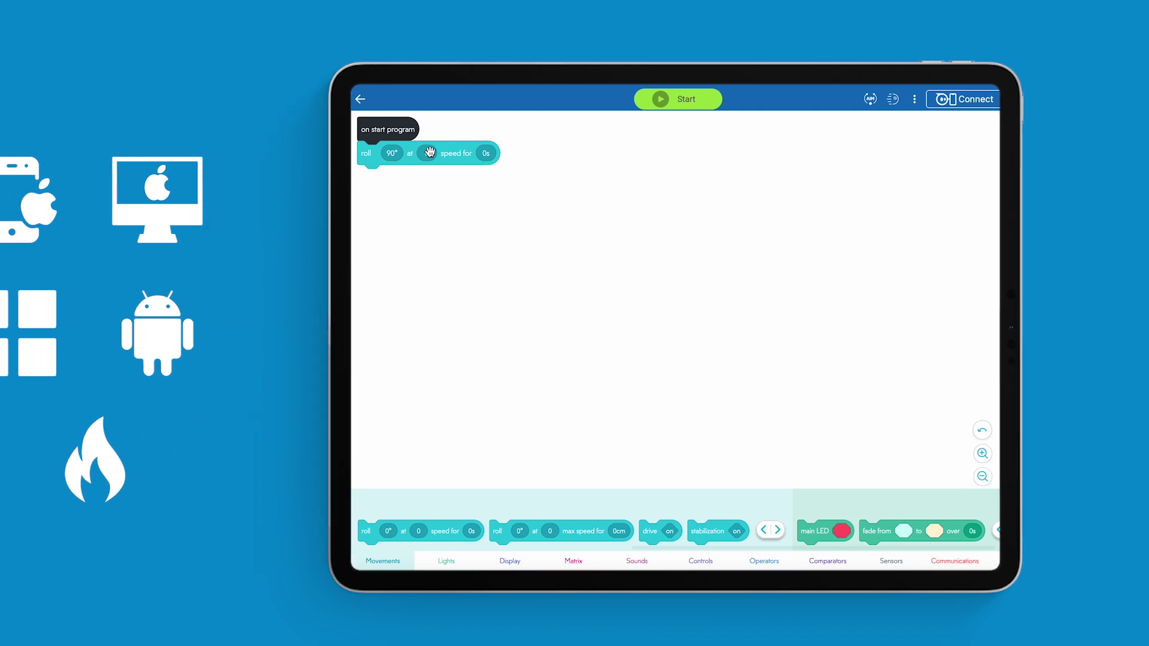
left_click(430, 154)
left_click_drag(336, 307, 337, 292)
left_click(426, 252)
left_click(392, 153)
left_click(392, 269)
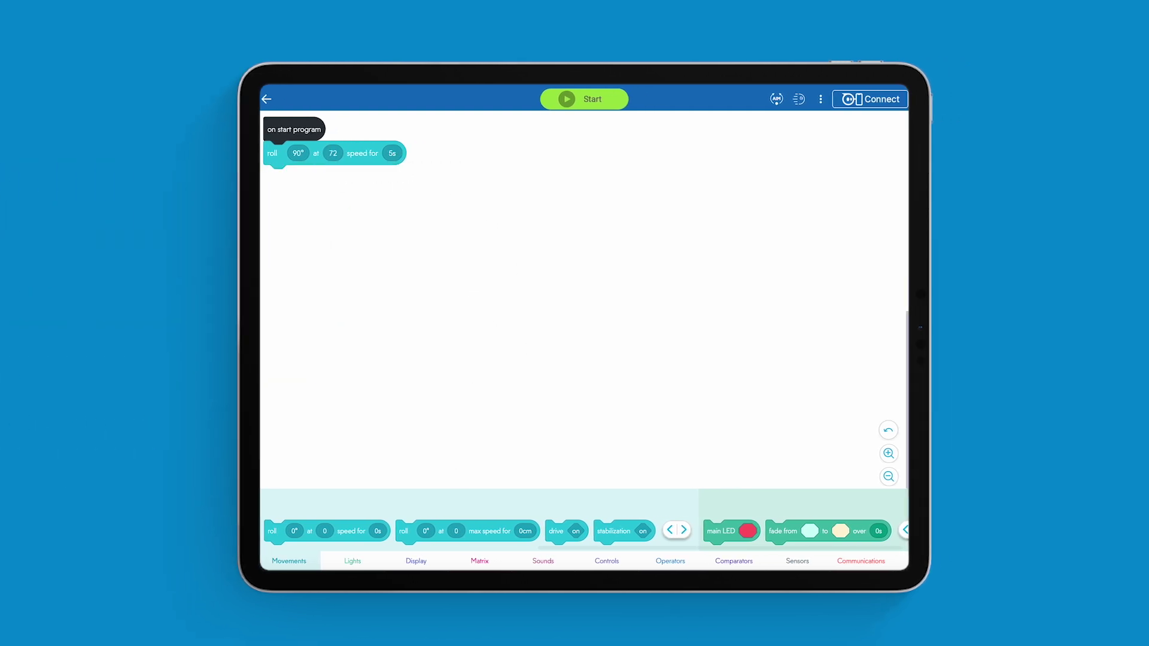
Step: Attach a 2-second delay block beneath the roll block
left_click(617, 562)
left_click_drag(278, 530, 308, 182)
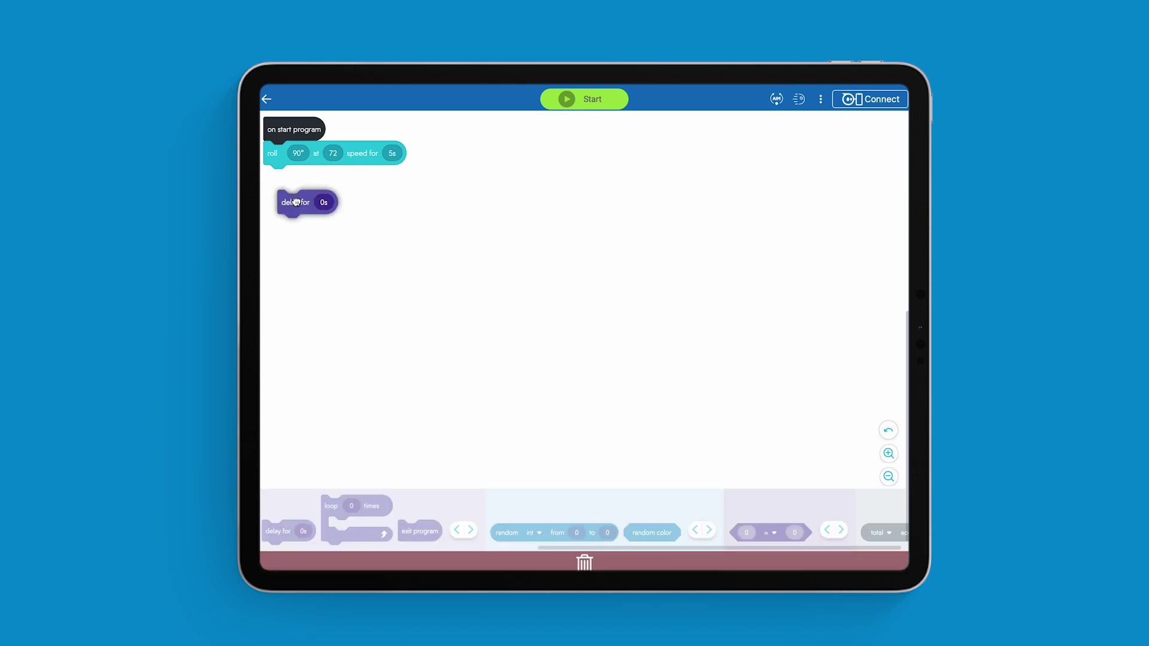
left_click(308, 177)
left_click(338, 331)
left_click(334, 380)
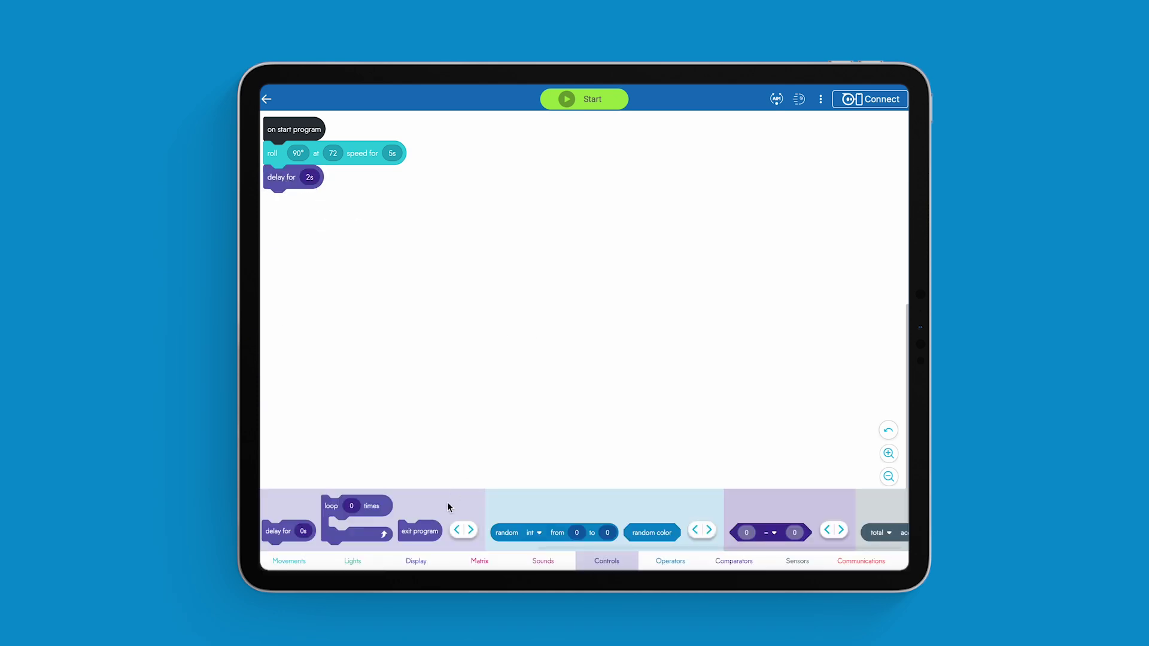
left_click(416, 561)
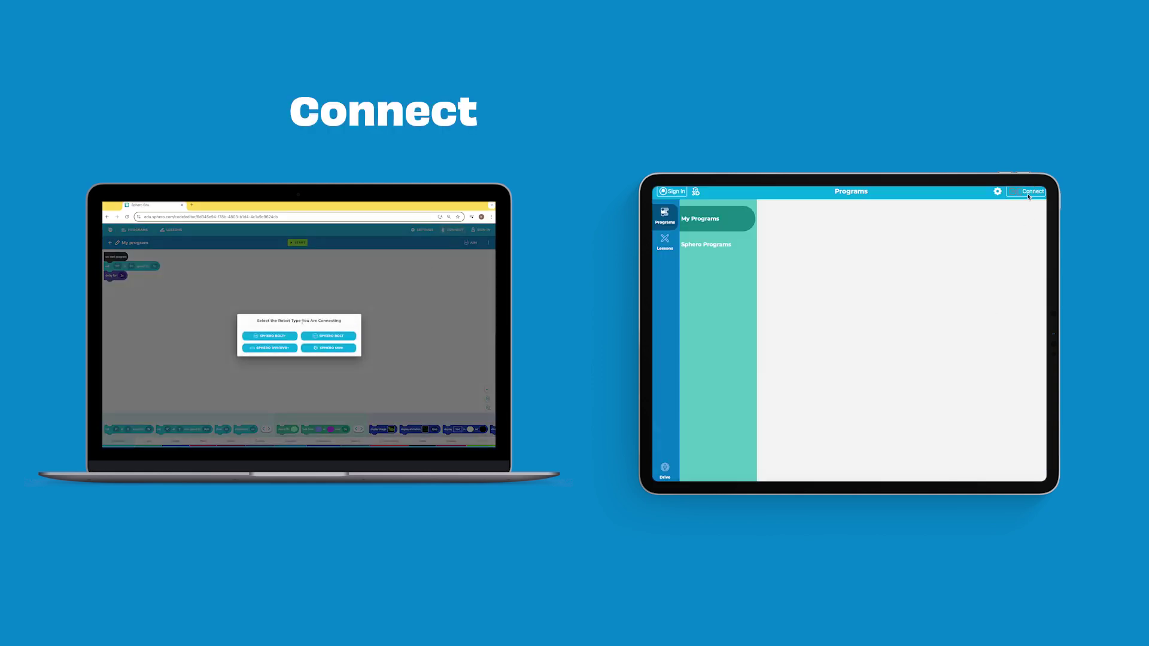
Step: Pair with the BP-0C51 Sphero BOLT+ robot
left_click(983, 232)
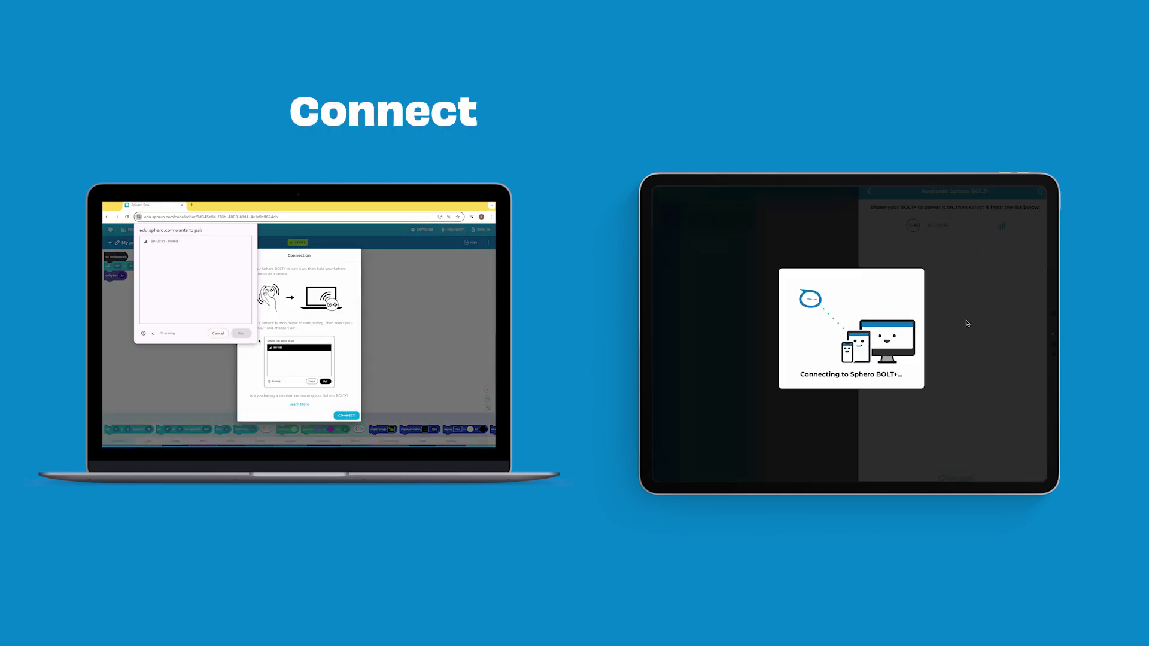